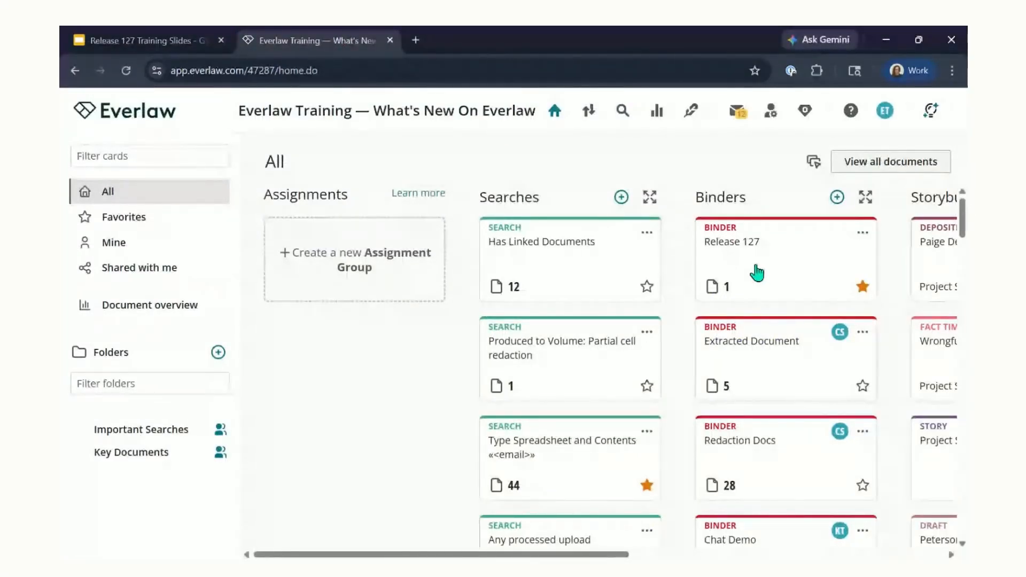
- Open the Release 127 binder and bring up its spreadsheet document #32023.1 for review
left_click(759, 270)
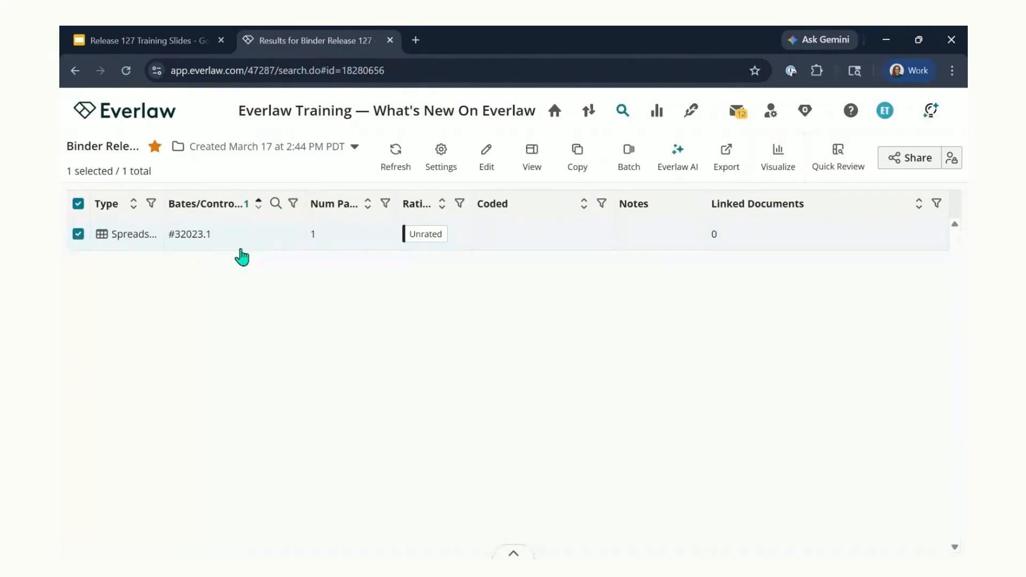
left_click(241, 247)
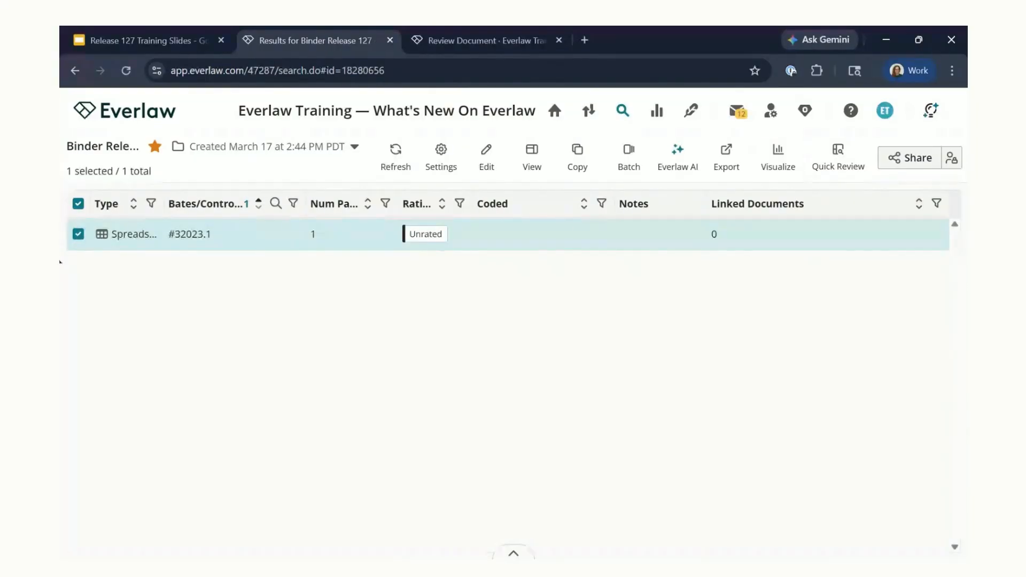
left_click(470, 40)
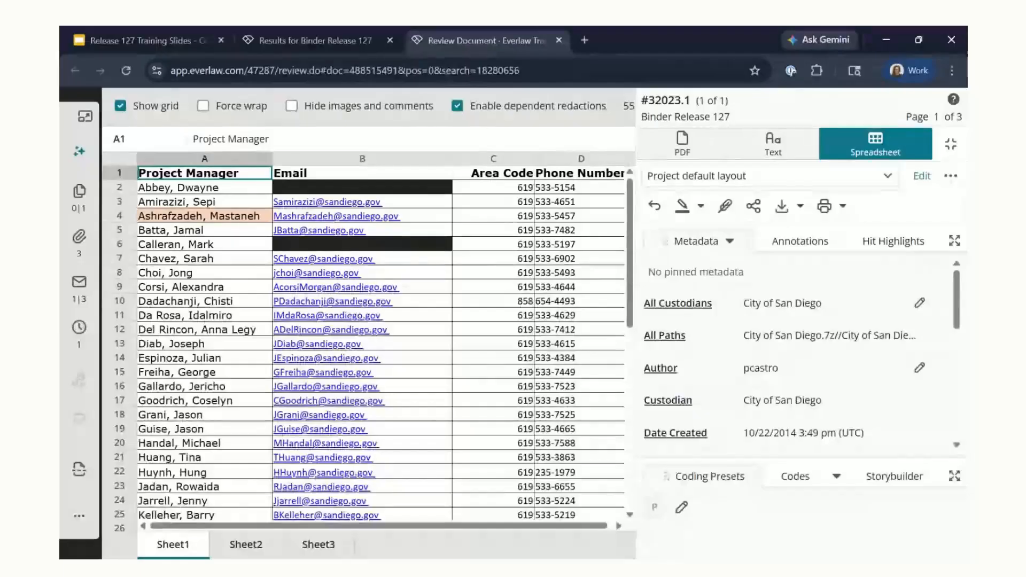
left_click(682, 216)
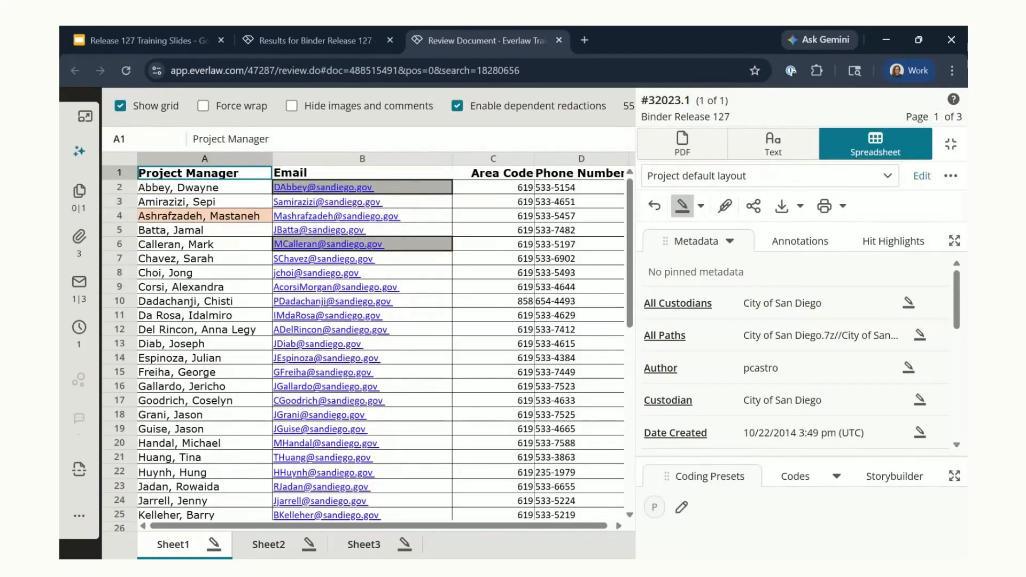
left_click(416, 203)
left_click(417, 203)
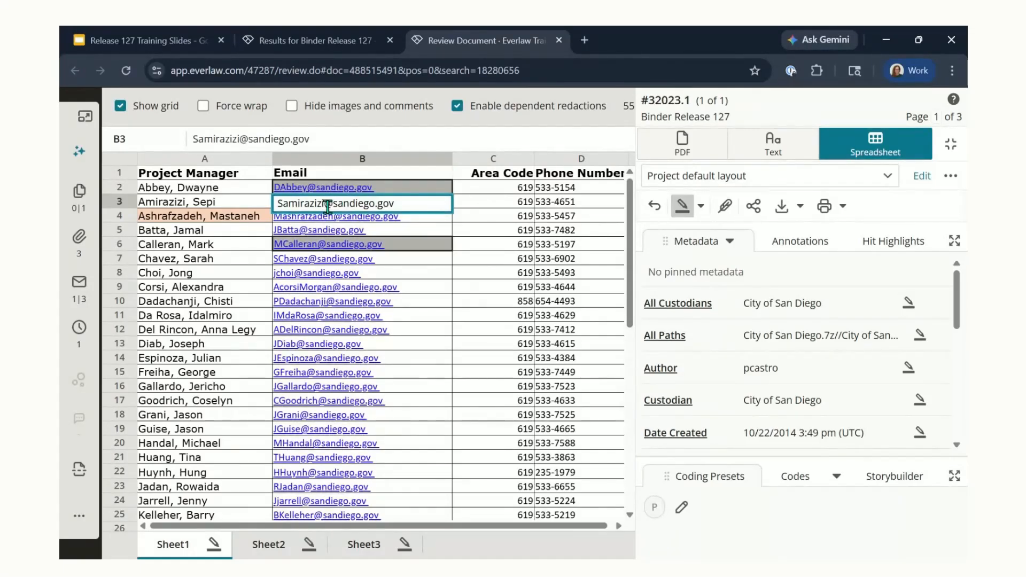
left_click_drag(325, 206, 279, 202)
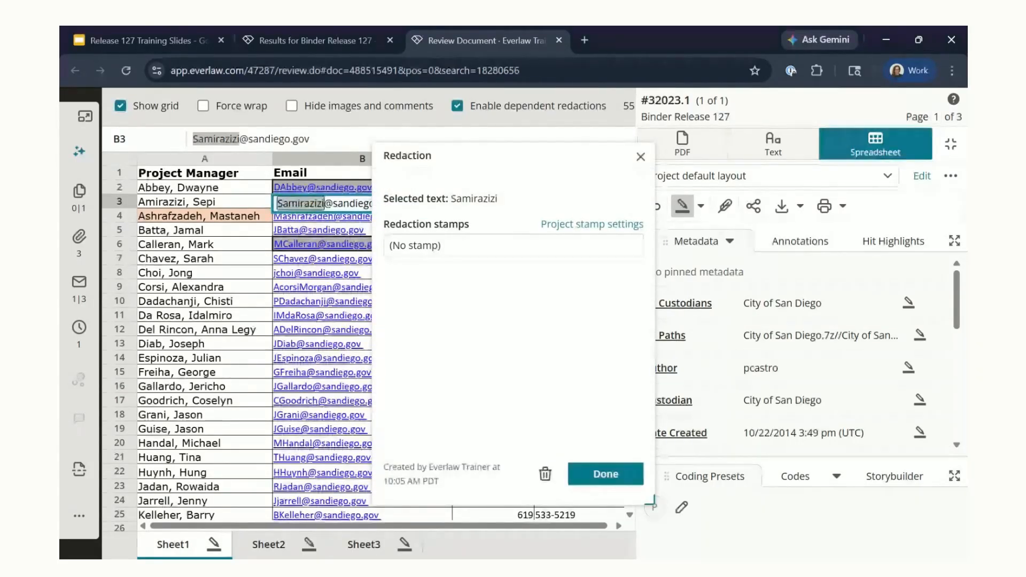
left_click(496, 241)
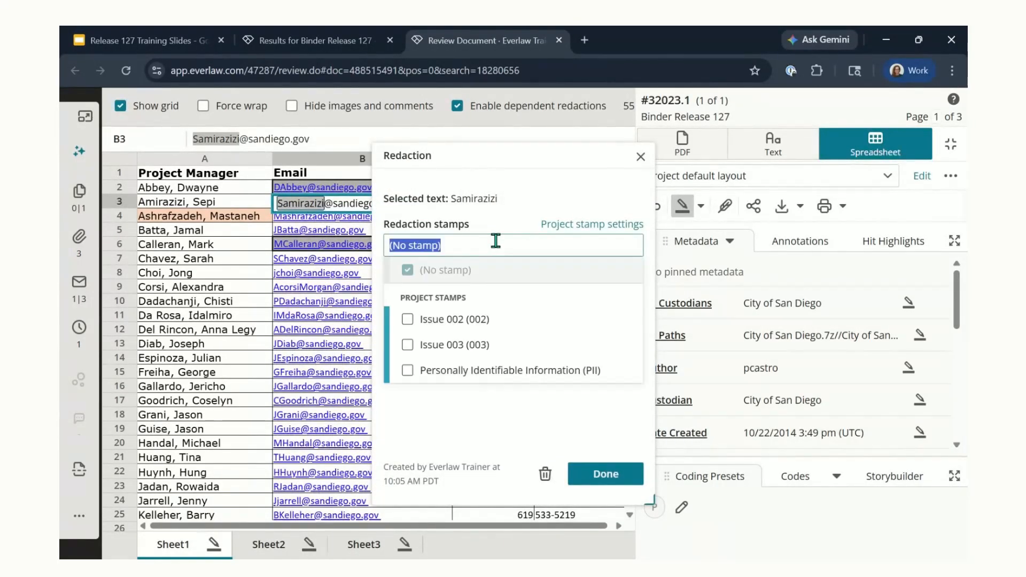
left_click(472, 374)
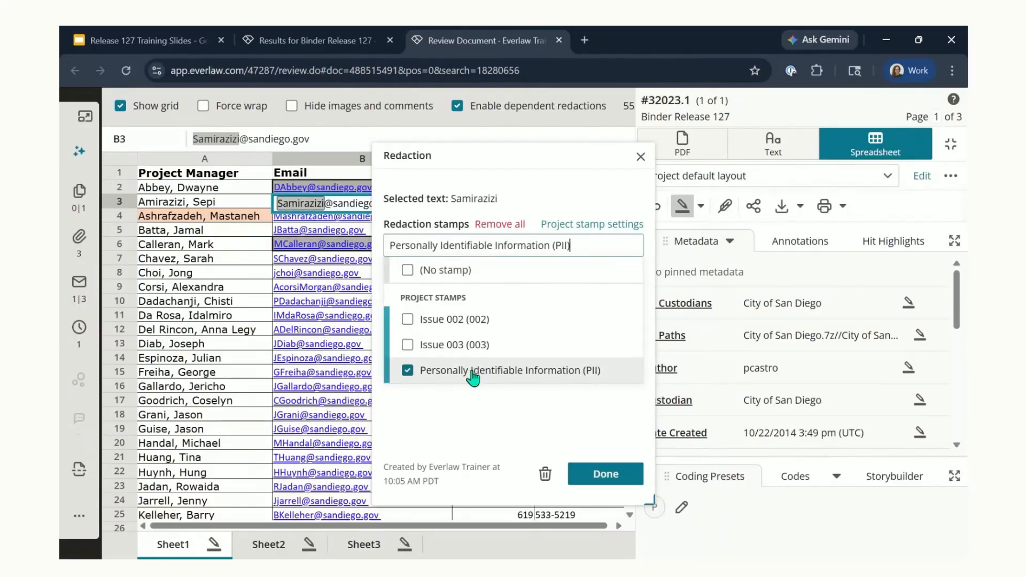
left_click(522, 416)
left_click(598, 472)
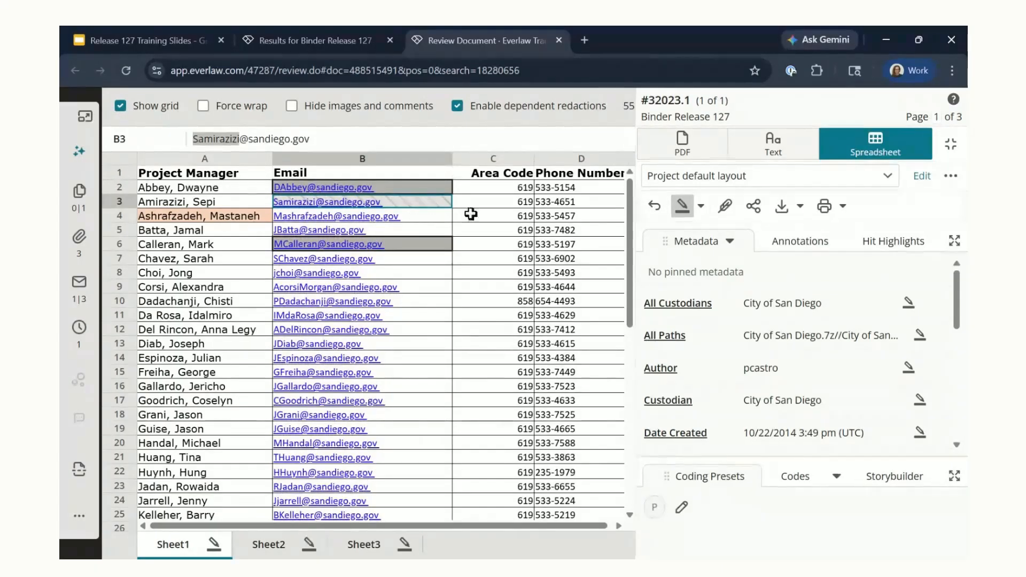
left_click(683, 209)
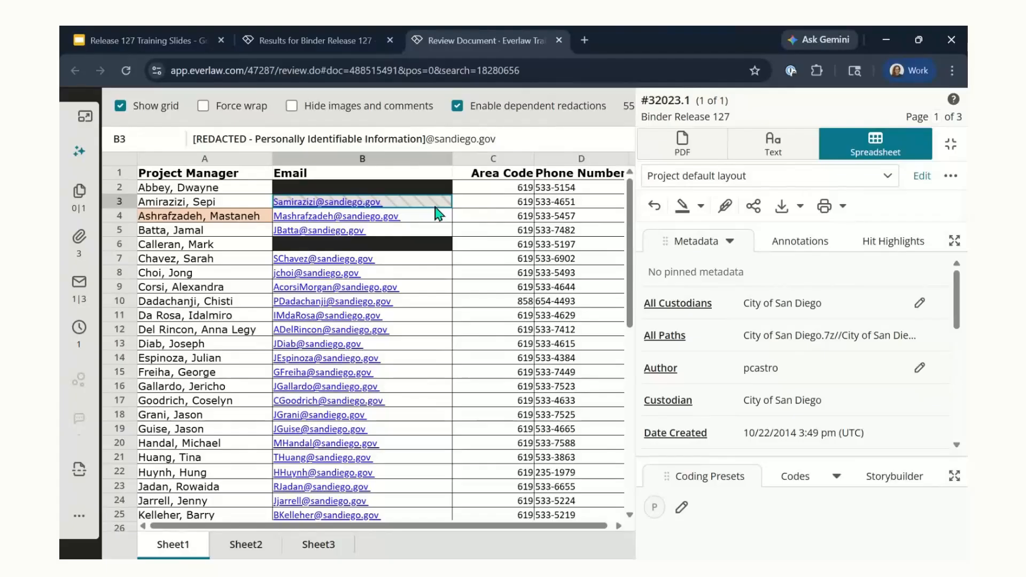
- Compare the content of cell B3 in original #32023.1 with the same cell in production version MS000001
left_click(420, 216)
left_click(416, 204)
left_click(84, 341)
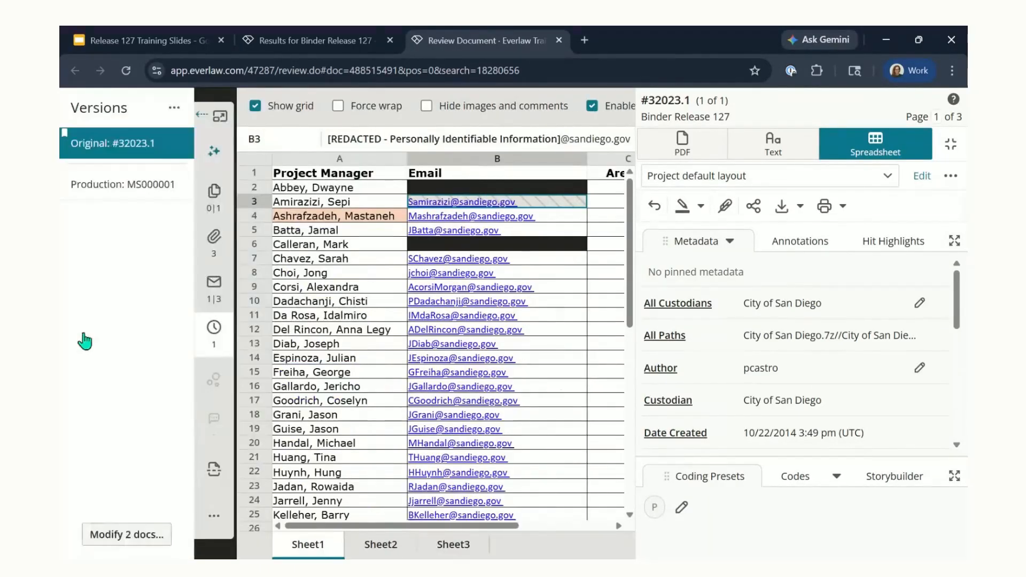
left_click(138, 194)
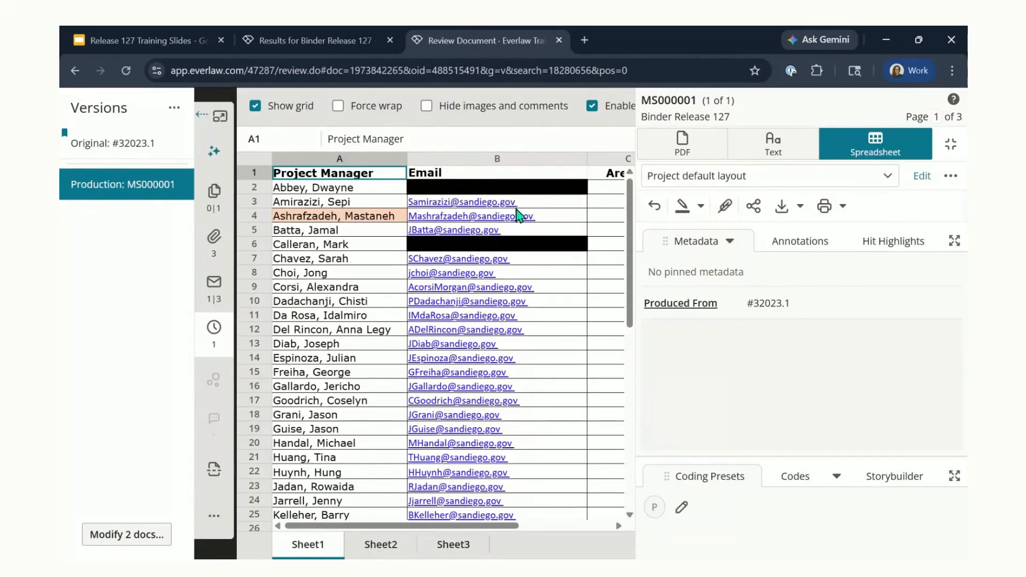
left_click(549, 209)
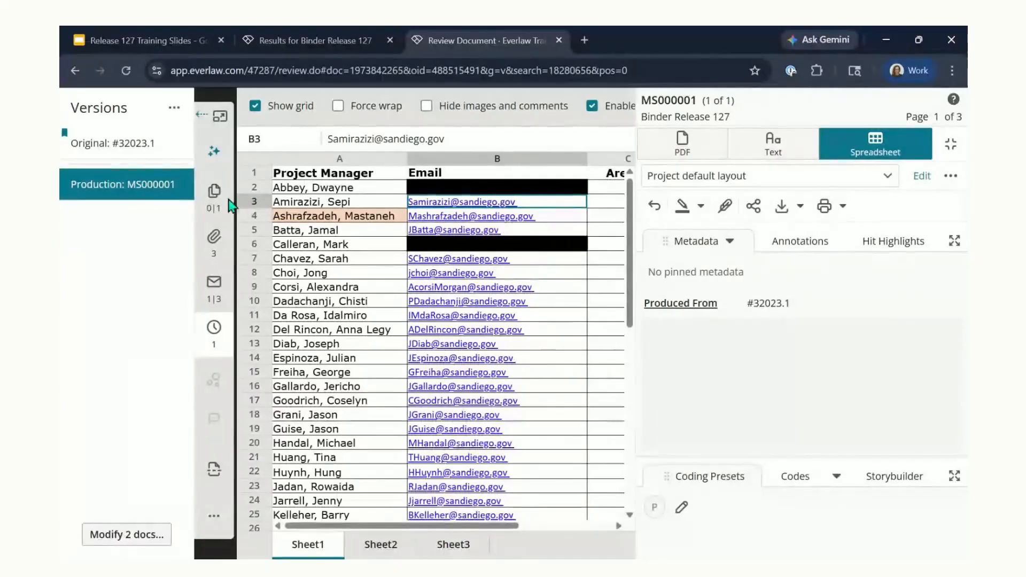
left_click(128, 150)
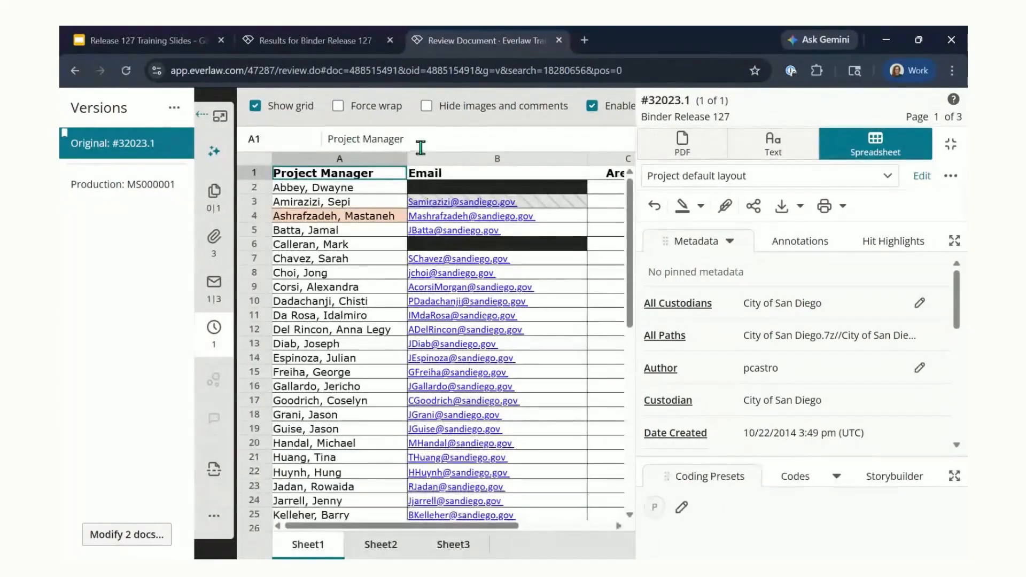
left_click(537, 203)
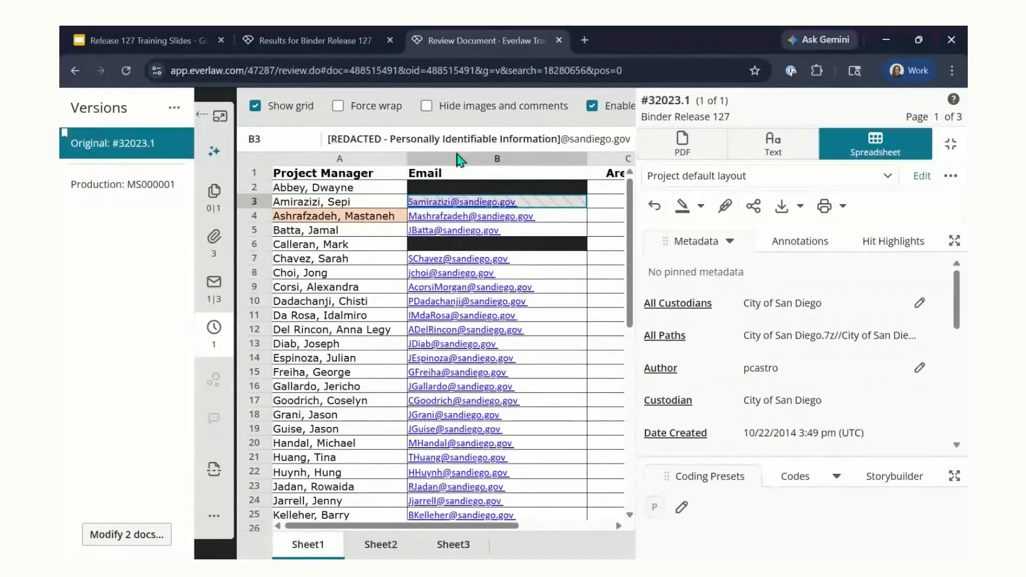
- Switch to the Release 127 training slides to view the partial cell redactions slide, and return to the document review
left_click(140, 41)
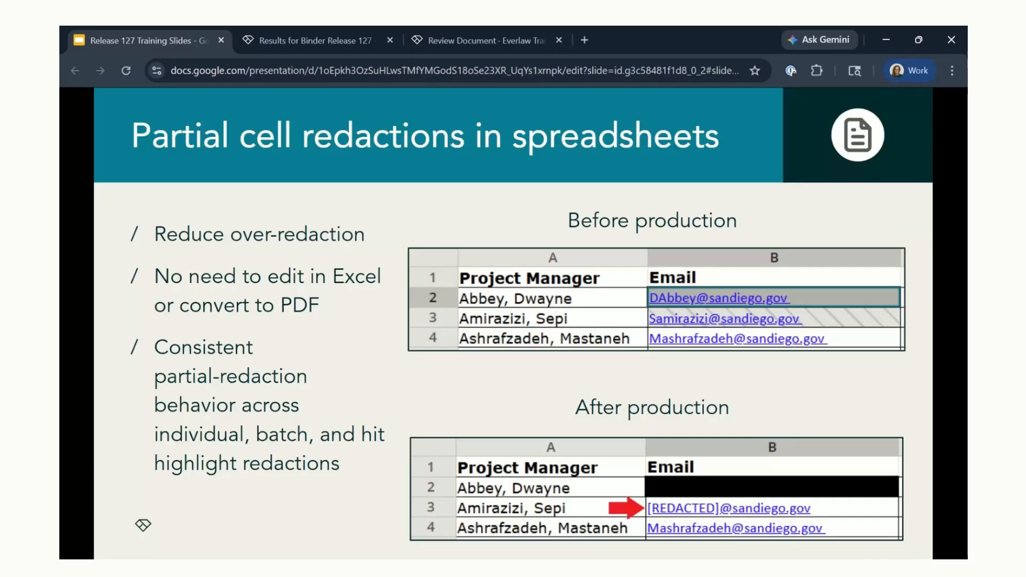
left_click(470, 40)
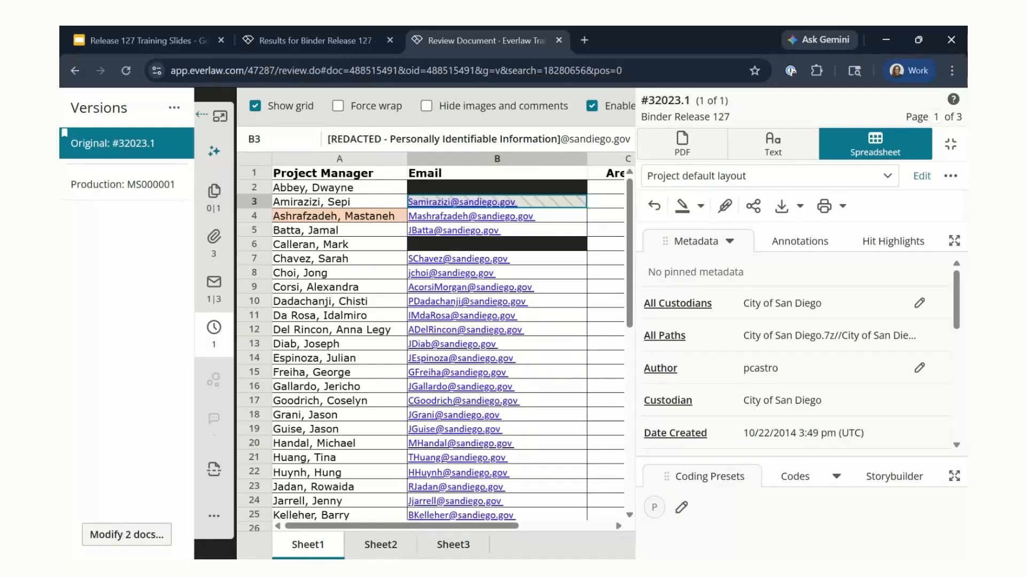
- Turn off whole-cell redaction for the First names persistent hit in cell A4, and redact only the matched first name without a stamp
left_click(897, 247)
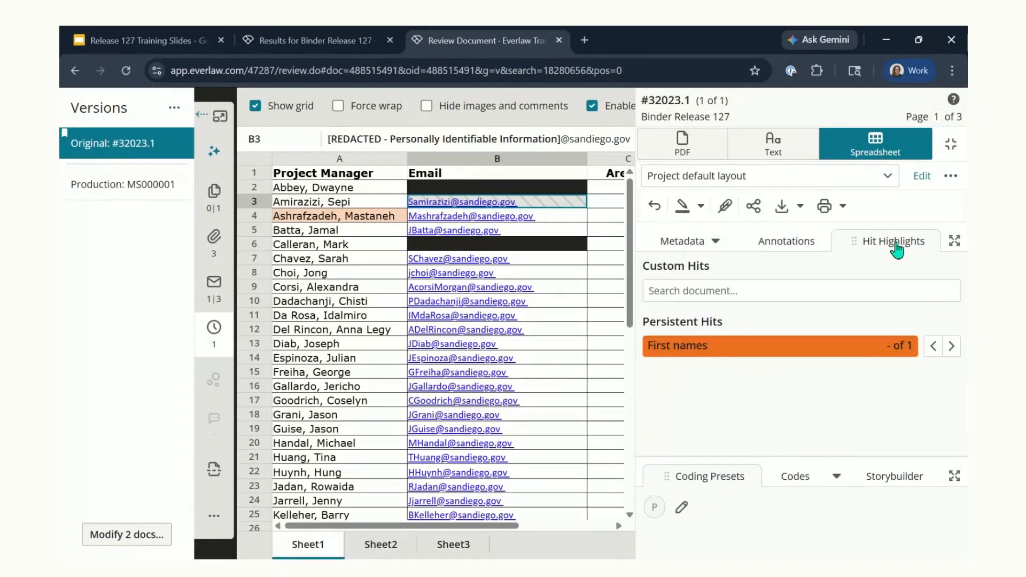
left_click(714, 355)
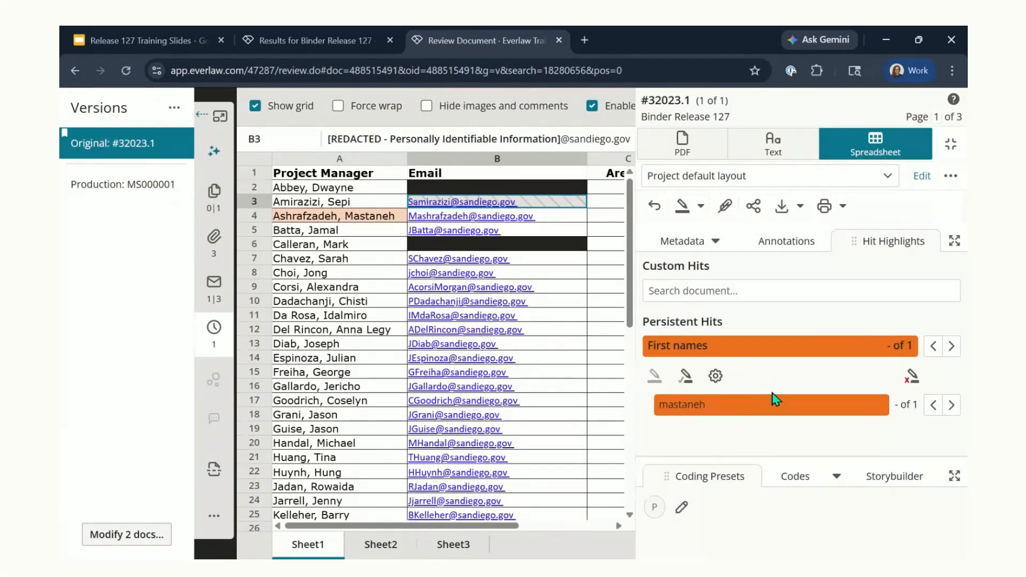
left_click(706, 410)
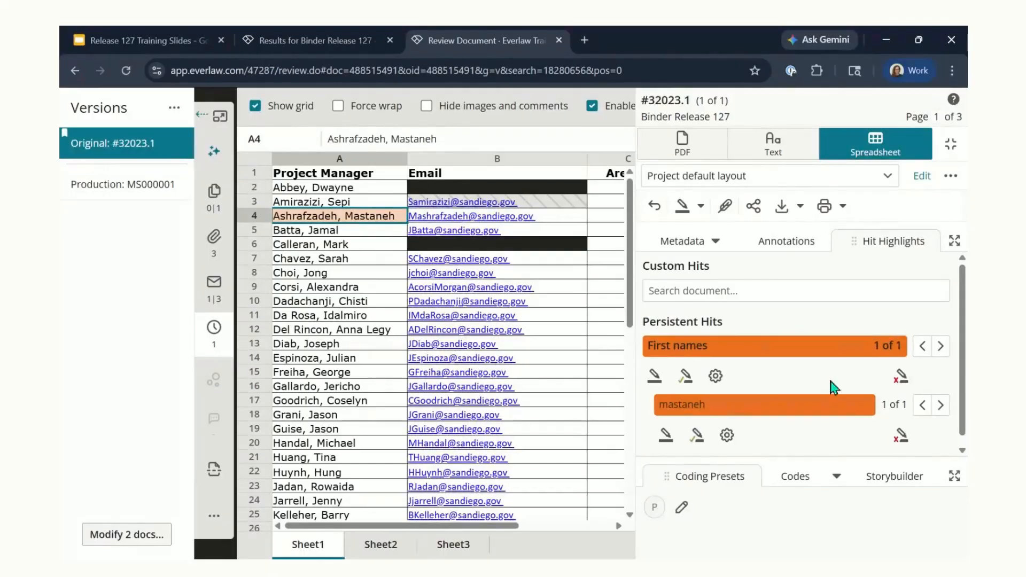
scroll(796, 428, "down", 1)
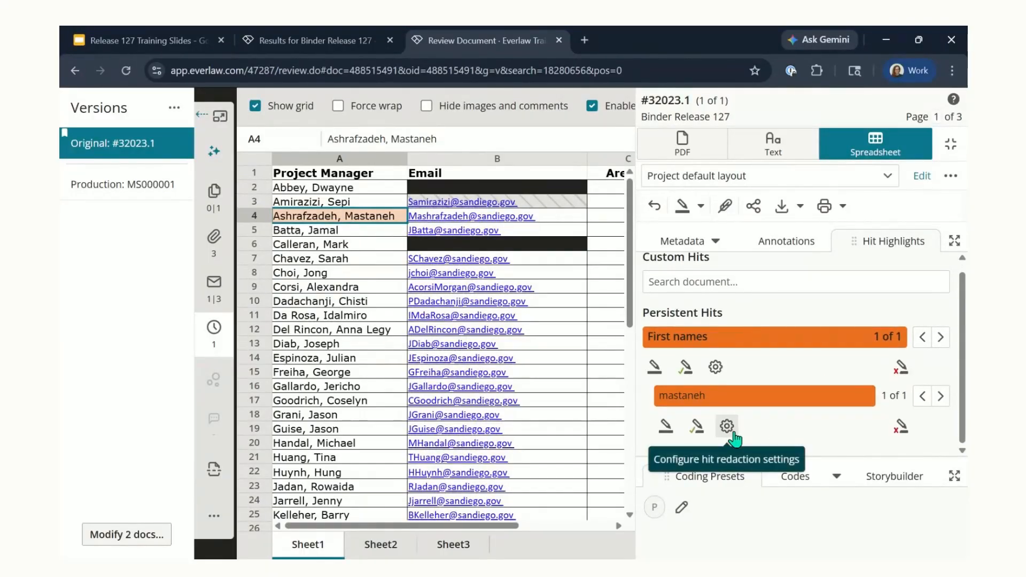
left_click(727, 426)
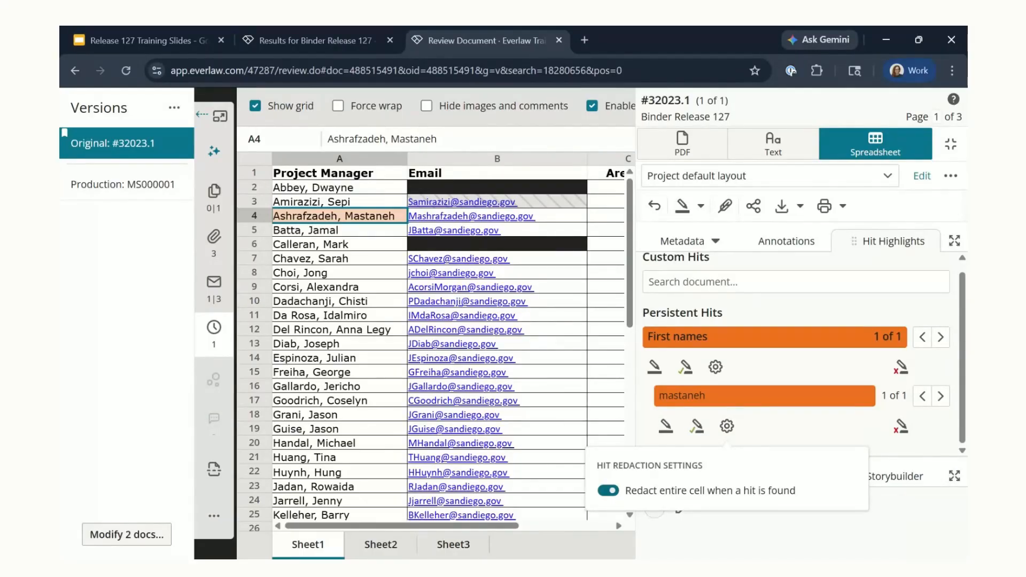
left_click(611, 491)
left_click(795, 427)
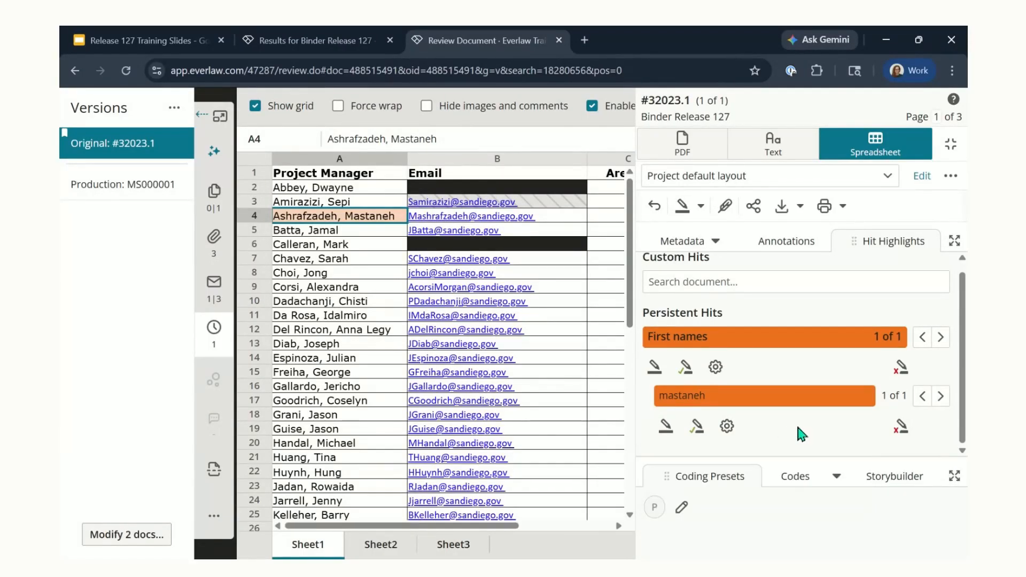
left_click(697, 427)
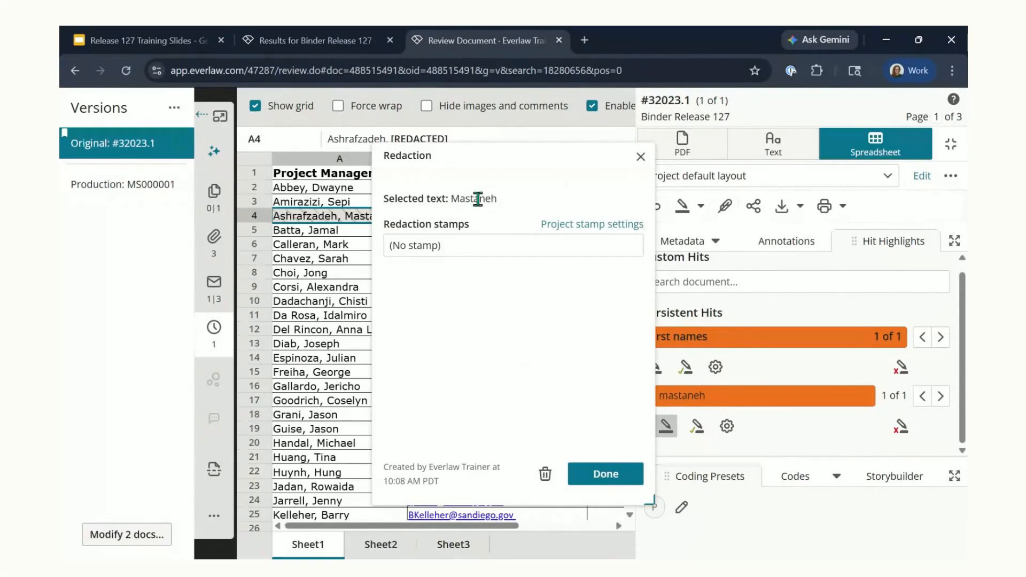
left_click(620, 474)
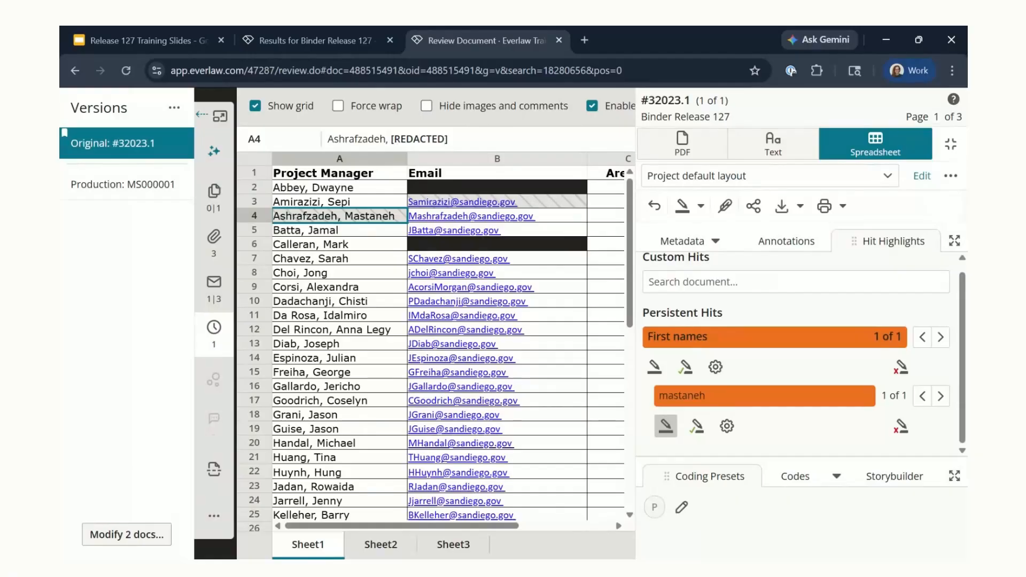
- Examine the redactions applied to cell B6, stepping through them in the document's native redactions list
left_click(538, 246)
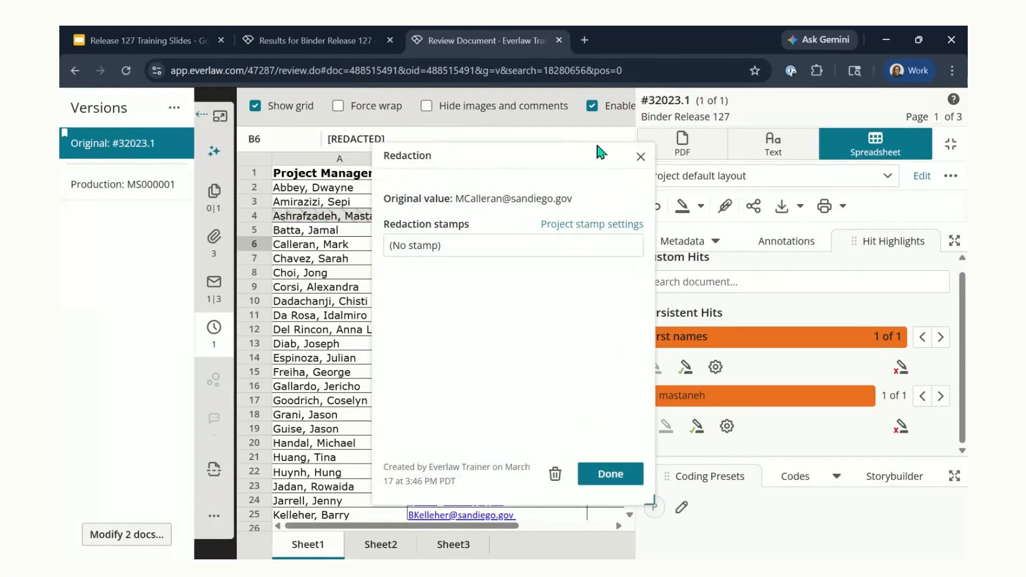
left_click_drag(577, 153, 874, 155)
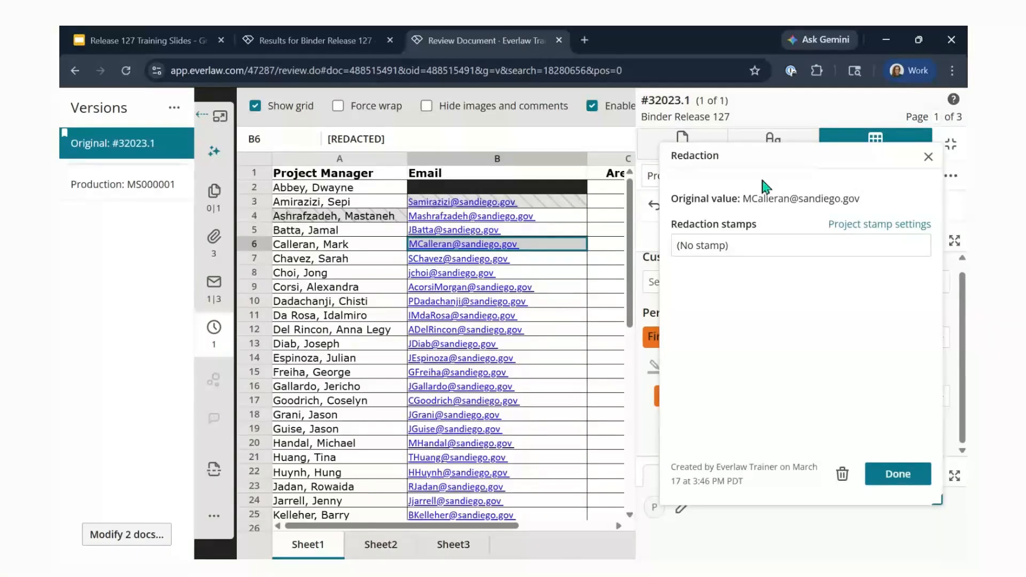
mouse_move(872, 160)
left_mouse_down()
mouse_move(217, 222)
mouse_move(256, 140)
mouse_move(295, 187)
left_mouse_up()
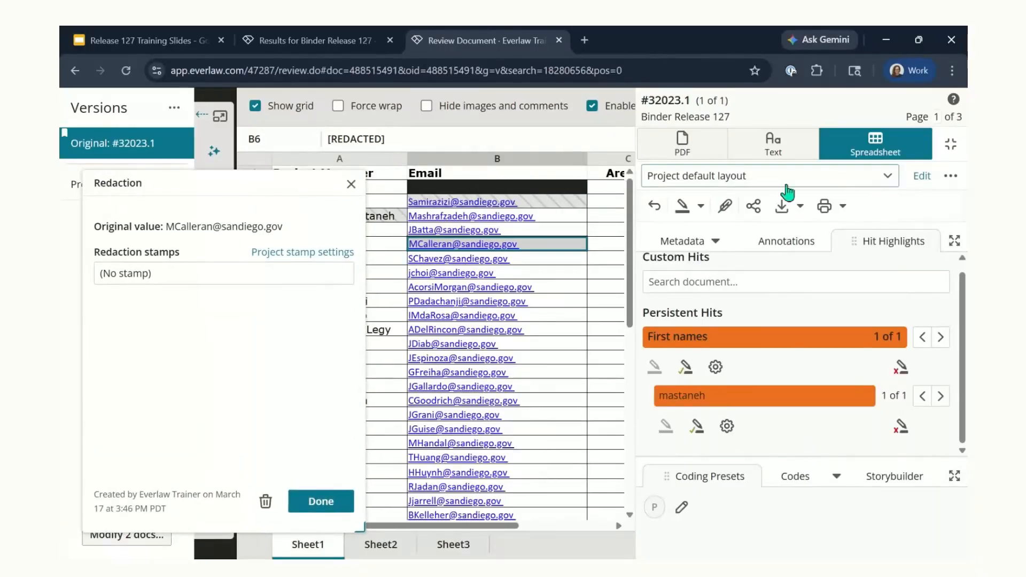
left_click(792, 241)
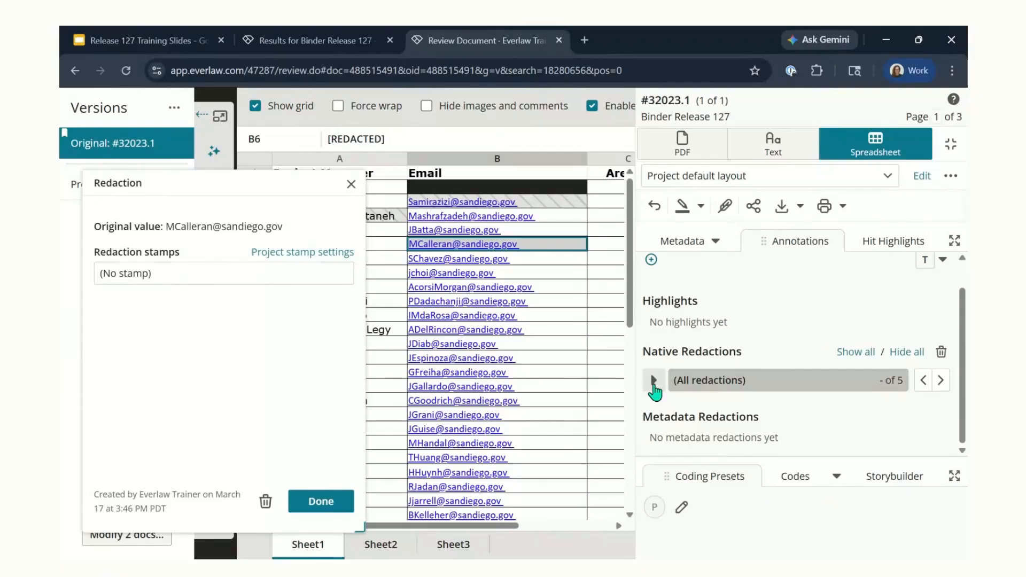
left_click(653, 380)
scroll(775, 320, "down", 2)
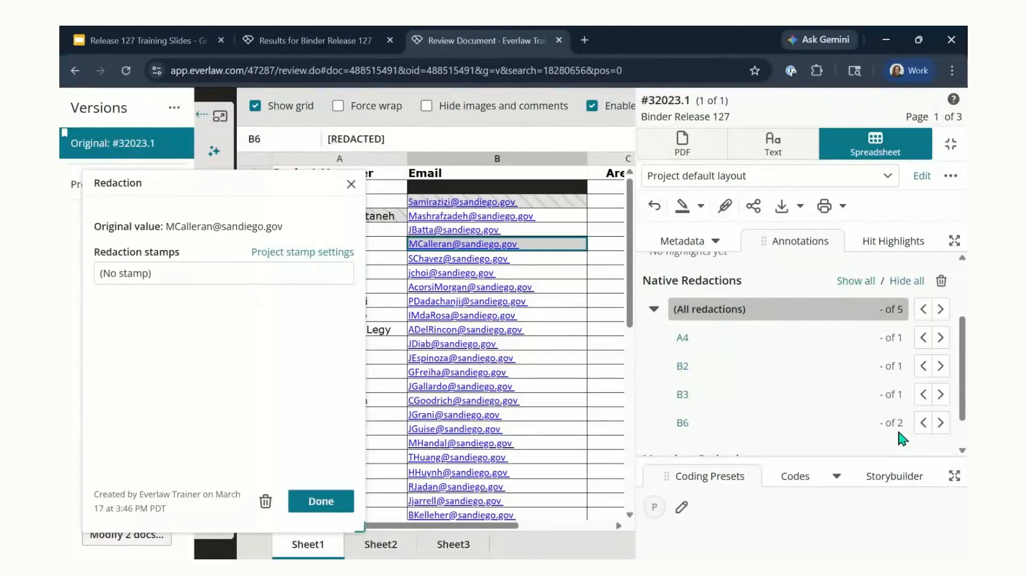
left_click(940, 424)
left_click(941, 423)
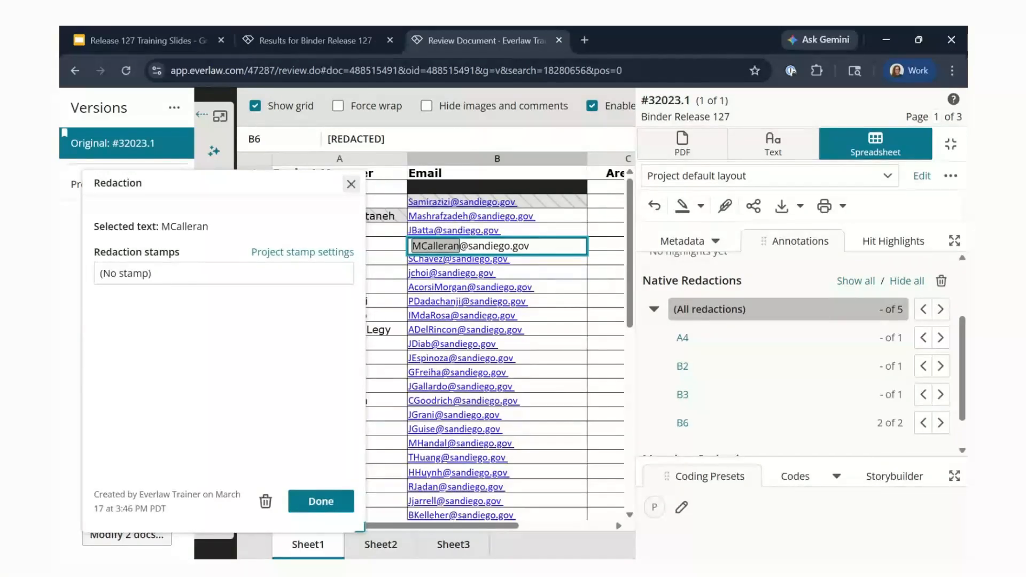
left_click(351, 184)
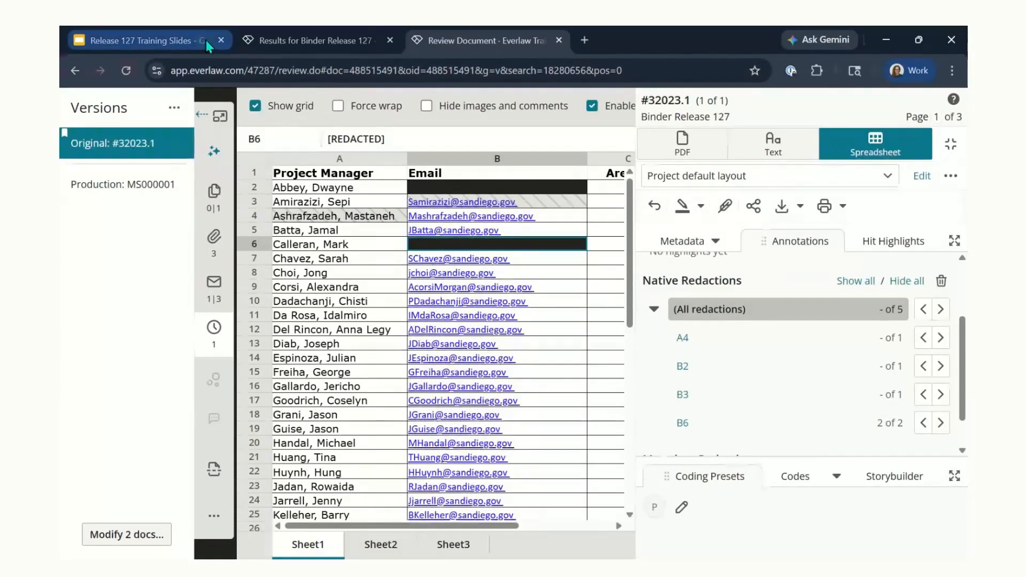
- Switch to the Release 127 training slides and advance to the Early Case Assessment promotion note slide
left_click(177, 46)
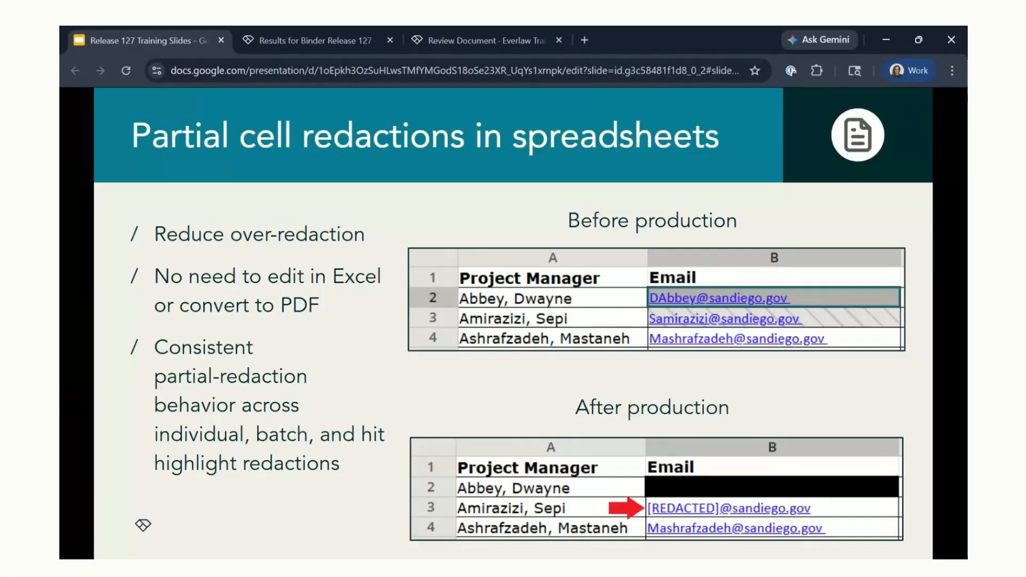
left_click(513, 395)
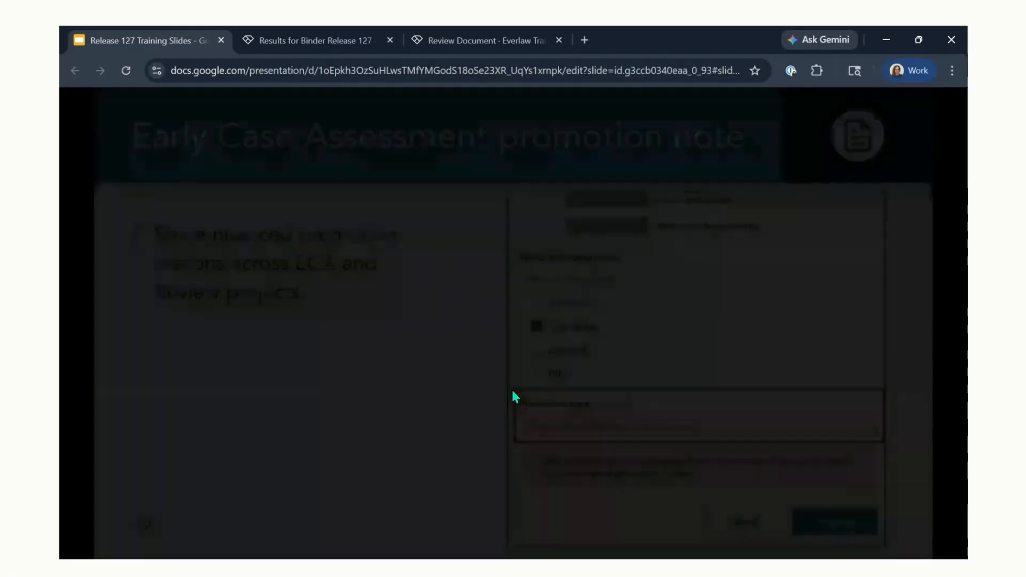
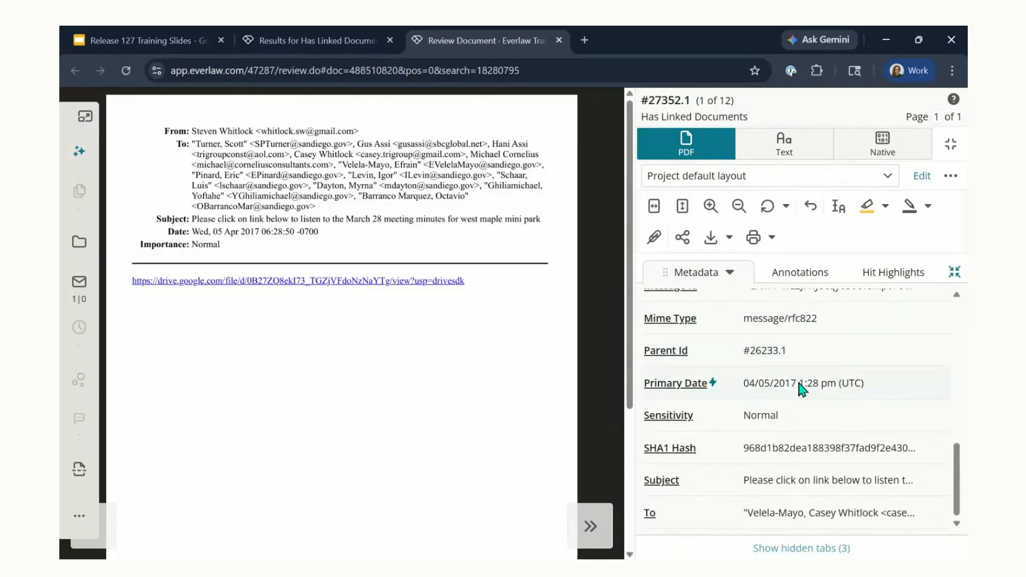
- Review the metadata fields of the linked-document email and open its email thread context view
scroll(801, 386, "up", 2)
scroll(825, 385, "up", 10)
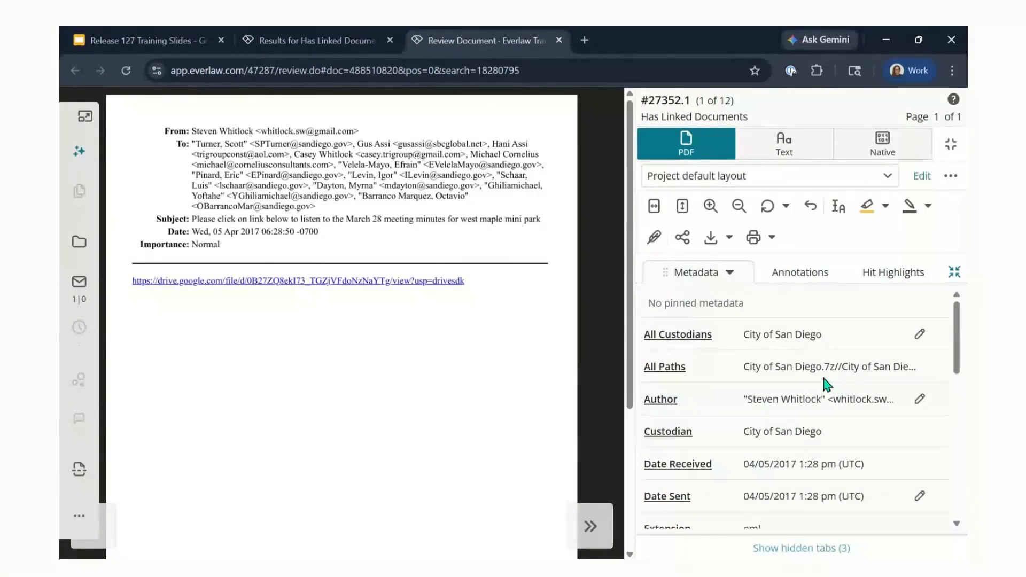
scroll(826, 384, "down", 6)
scroll(827, 384, "up", 4)
scroll(825, 383, "up", 3)
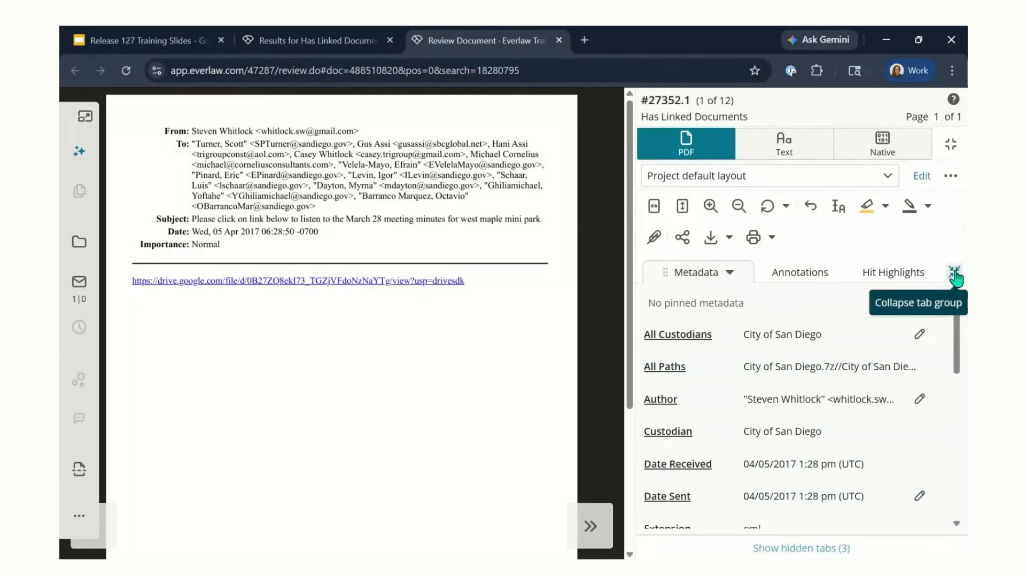
left_click(86, 293)
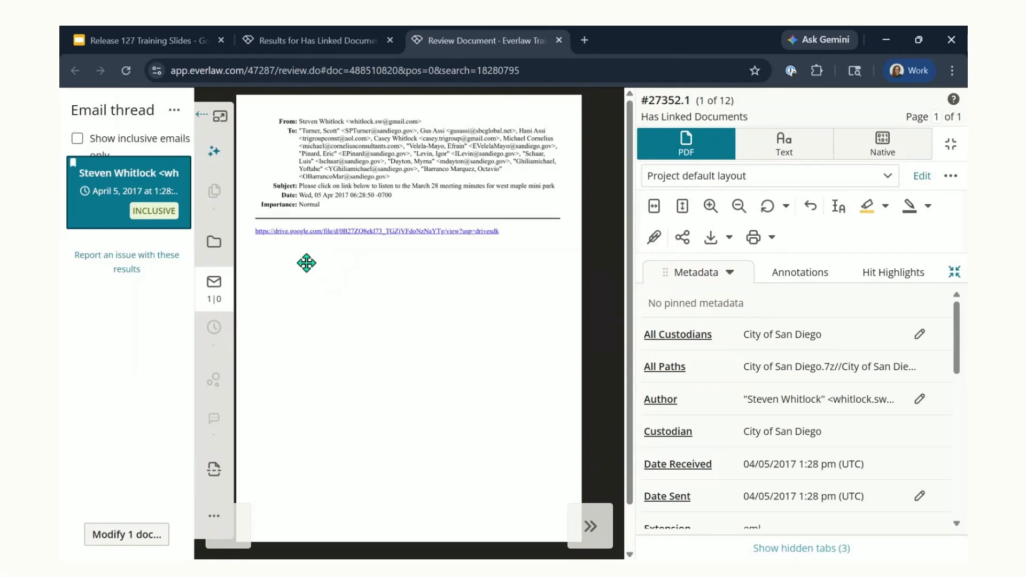
- Check the Has Linked Documents search results, return to the document review, and examine the email's full metadata list
left_click(297, 44)
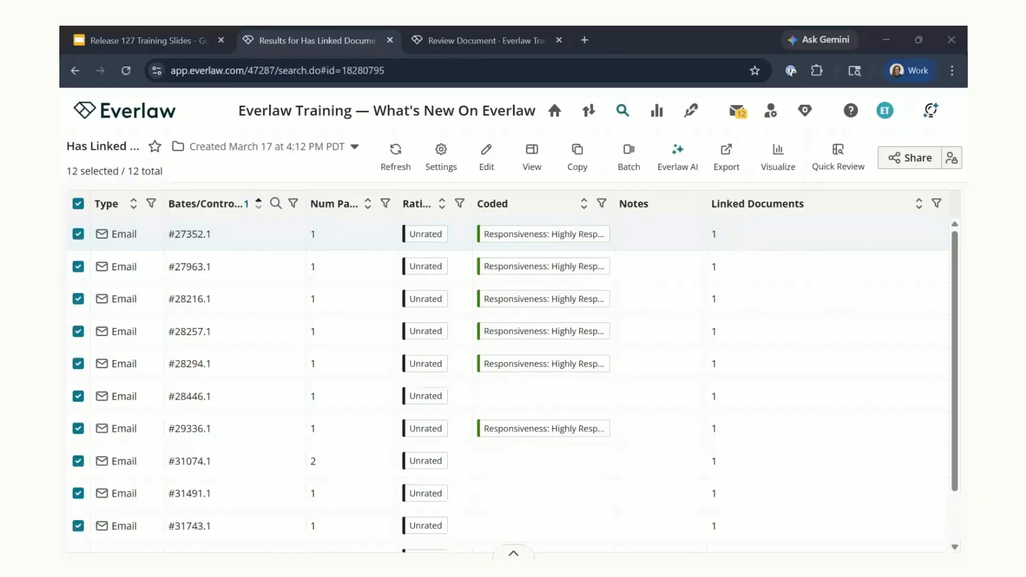
left_click(526, 222)
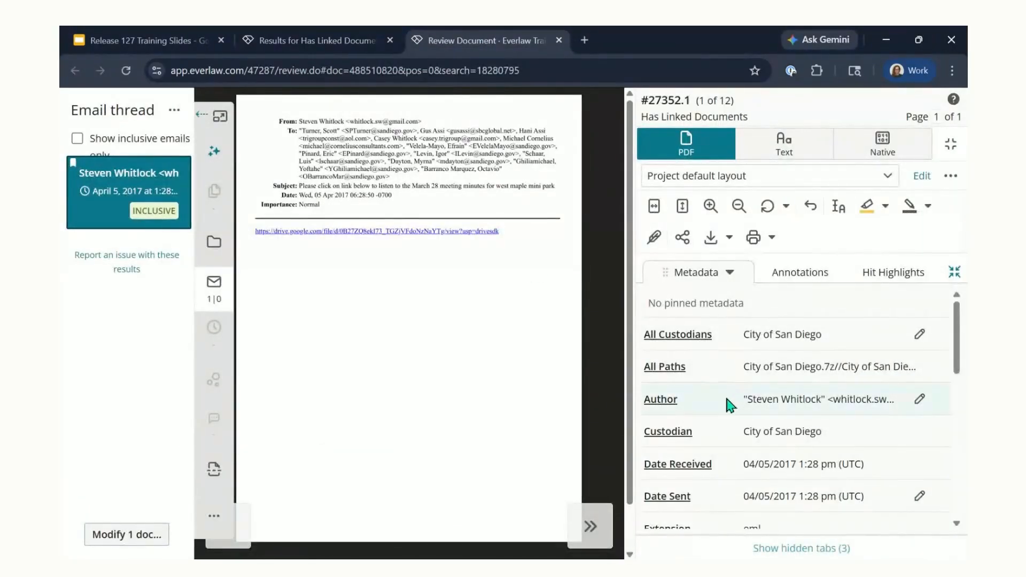
scroll(724, 401, "down", 3)
scroll(725, 405, "down", 6)
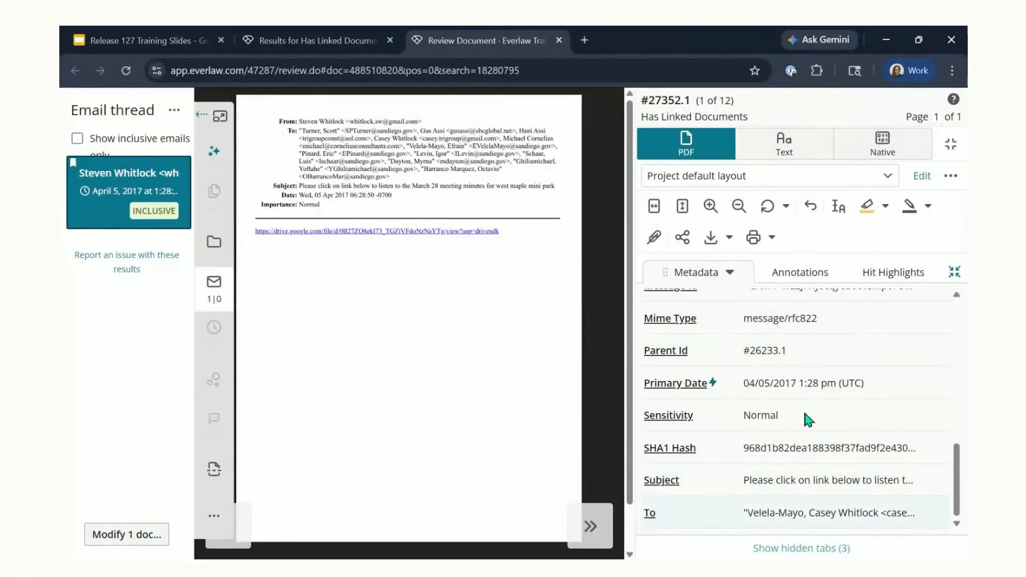
scroll(740, 516, "up", 6)
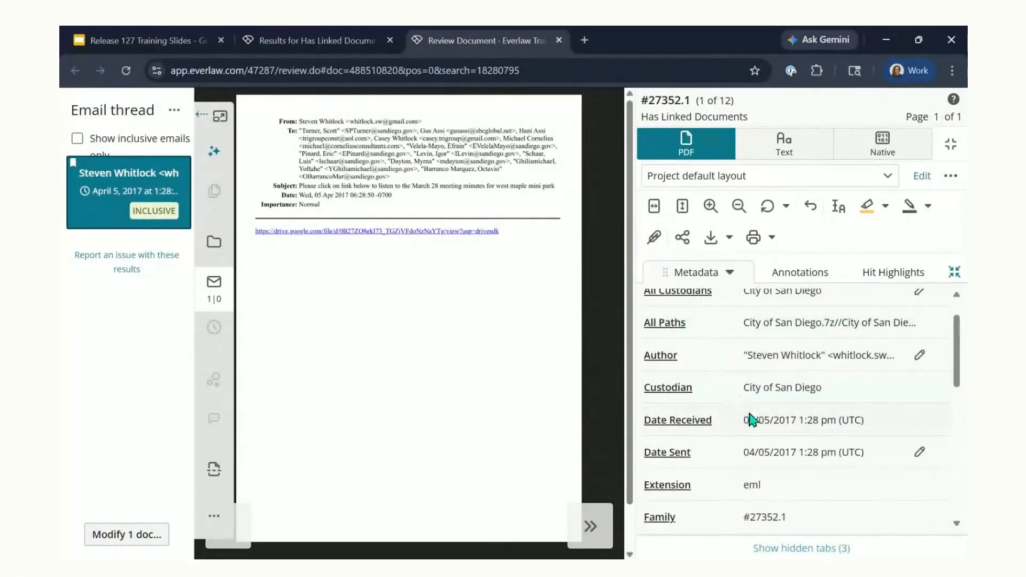
scroll(745, 411, "up", 1)
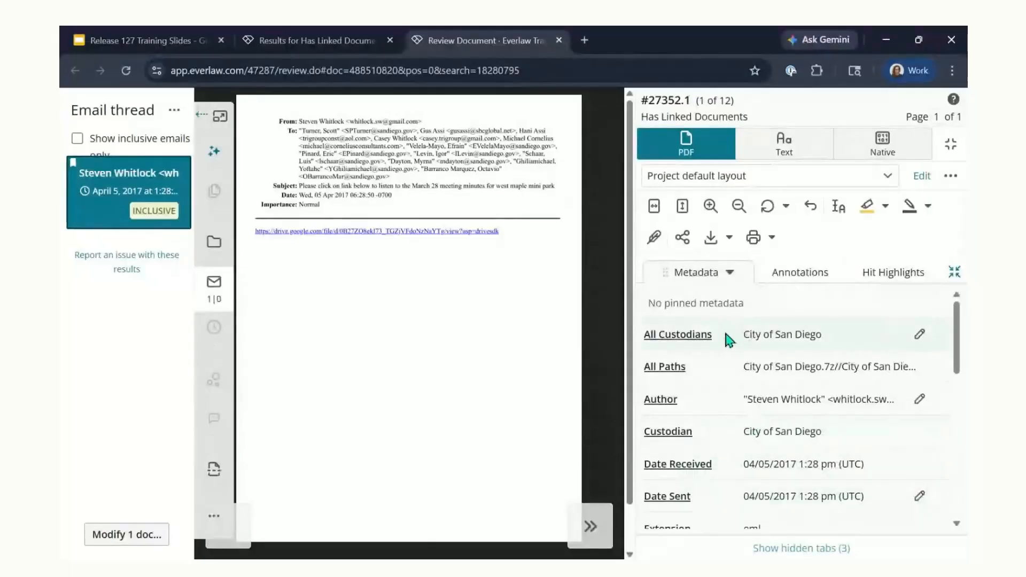
scroll(738, 341, "down", 3)
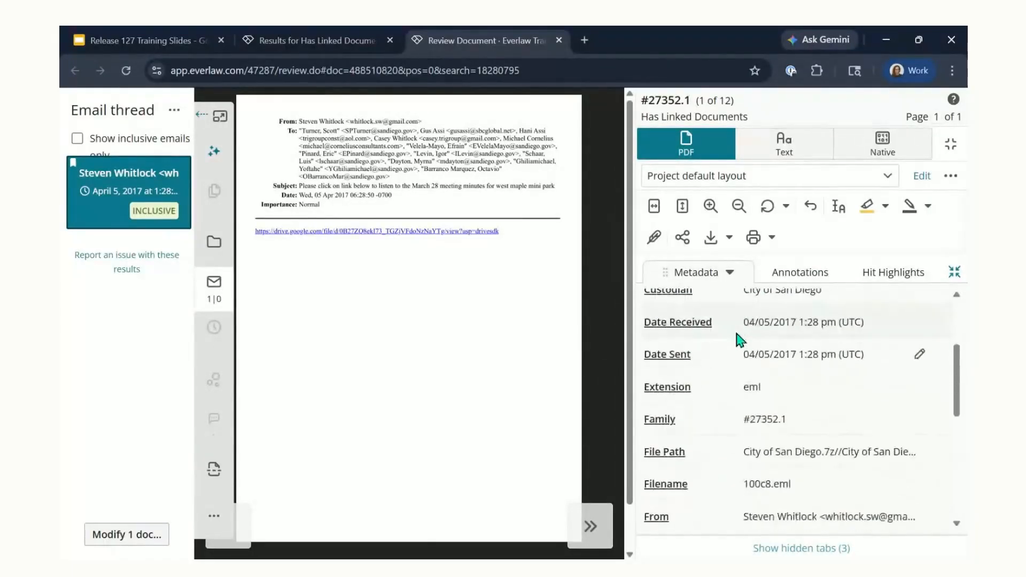
scroll(739, 339, "down", 6)
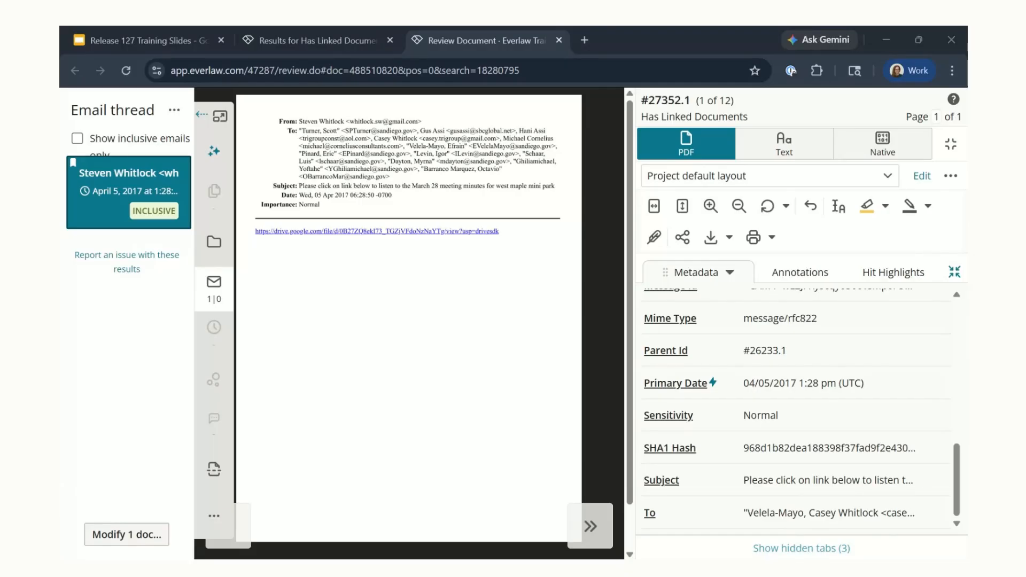
- Open the file path explorer for the email and look through the files in its directory
left_click(430, 273)
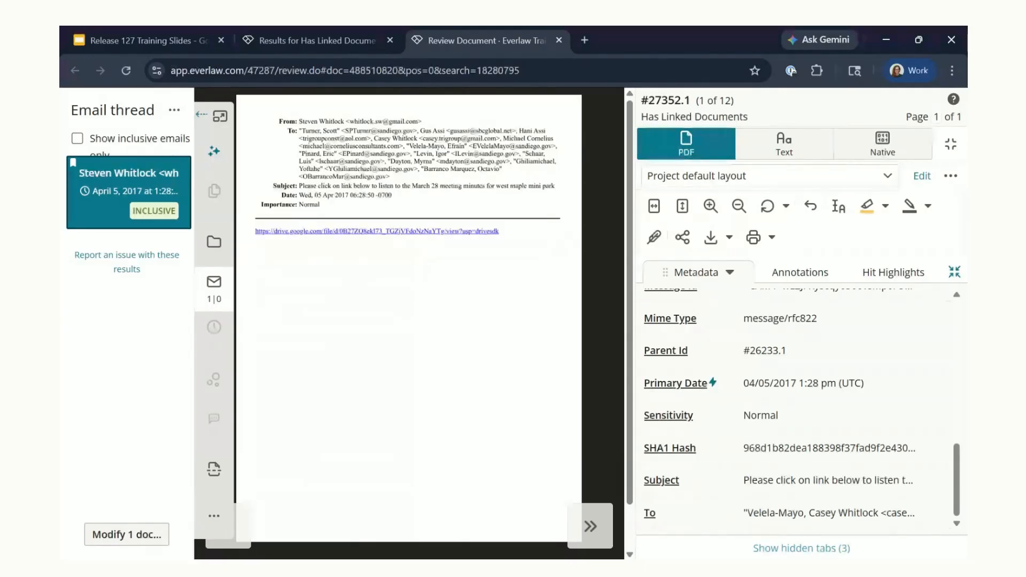
left_click(223, 257)
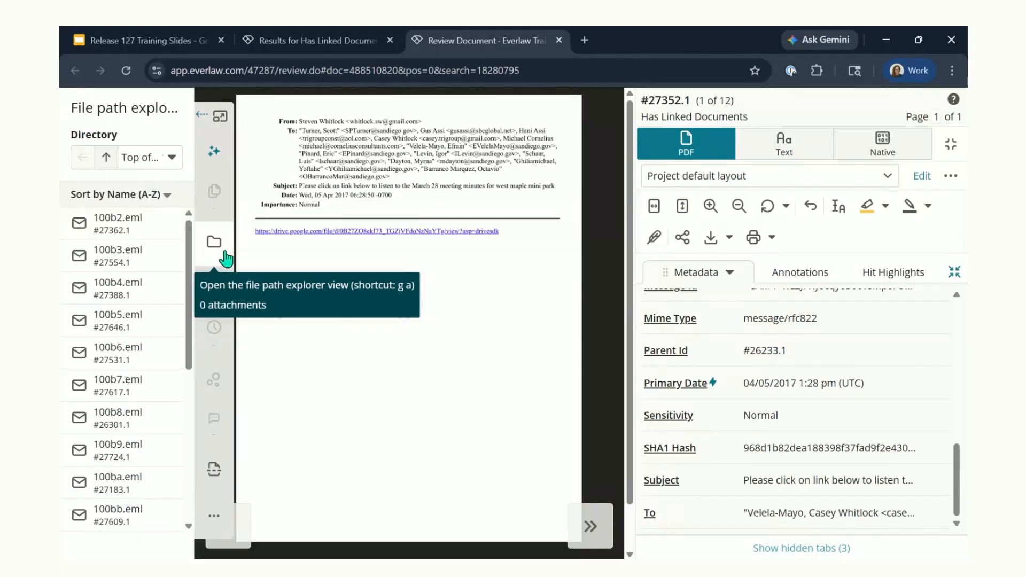
mouse_move(417, 242)
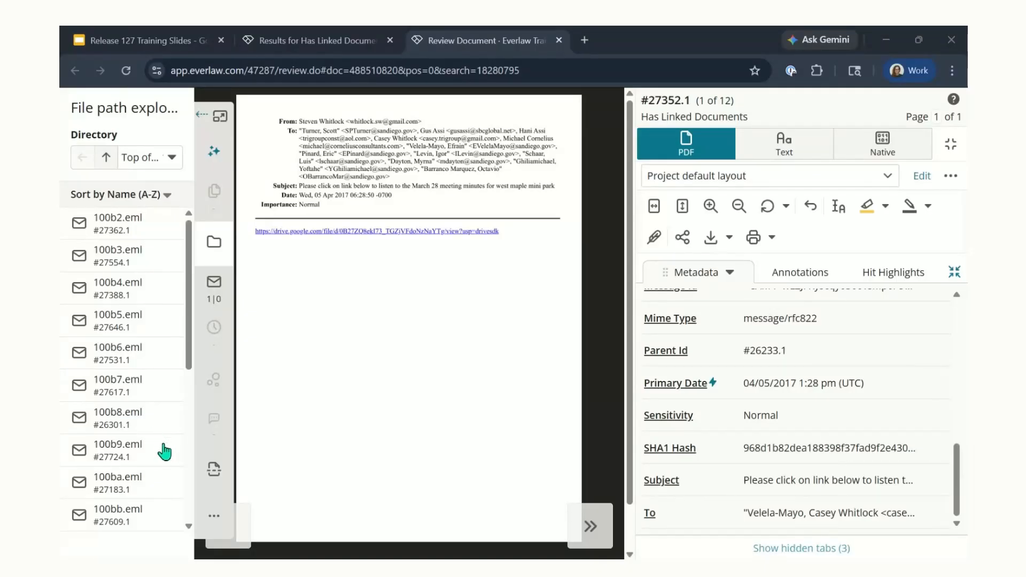
scroll(160, 445, "down", 5)
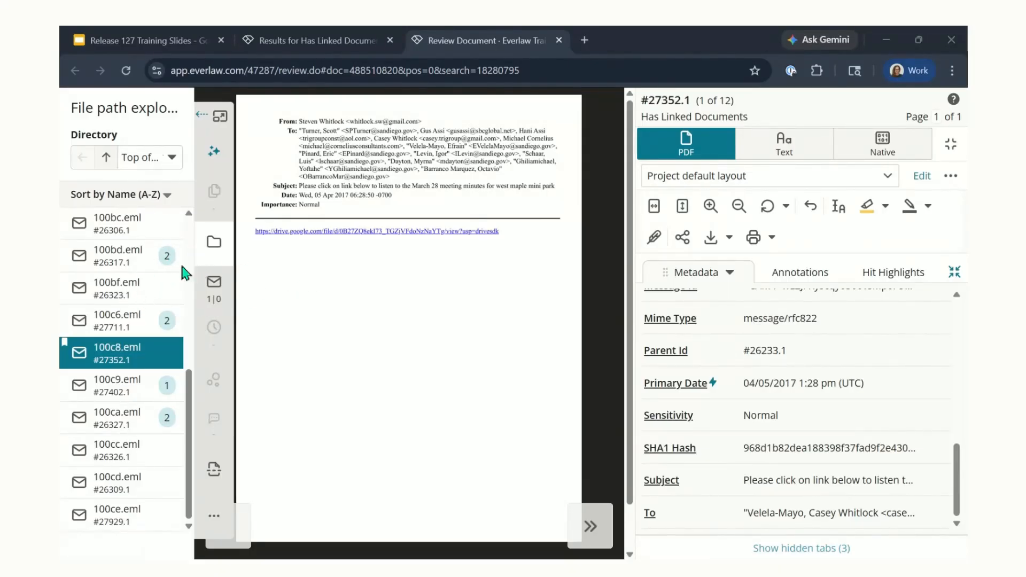
scroll(118, 293, "up", 5)
scroll(118, 293, "up", 1)
- Switch to the Release 127 training slides and advance past the Q&A and Poll slides to the Thank You slide
left_click(178, 42)
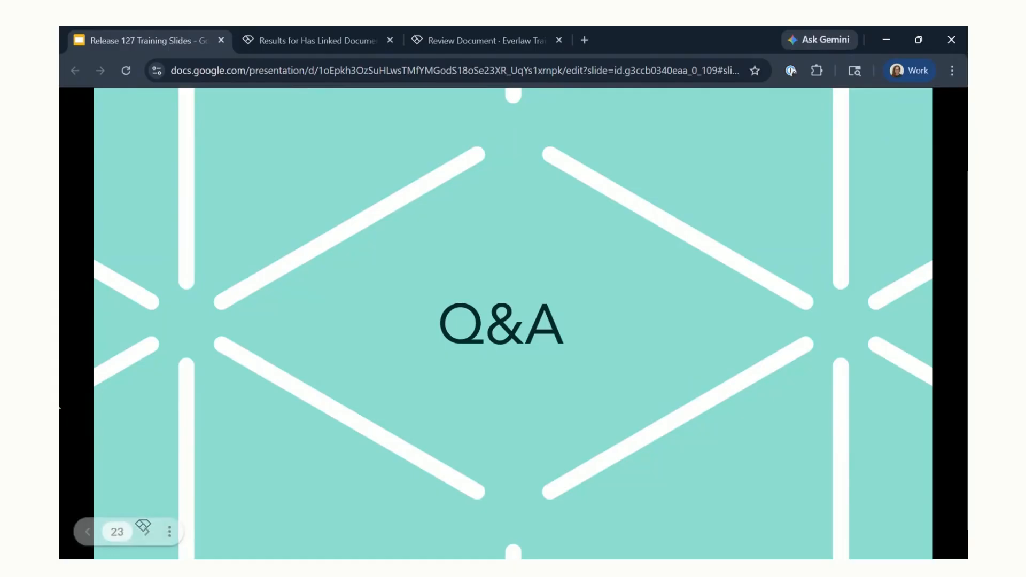
left_click(731, 361)
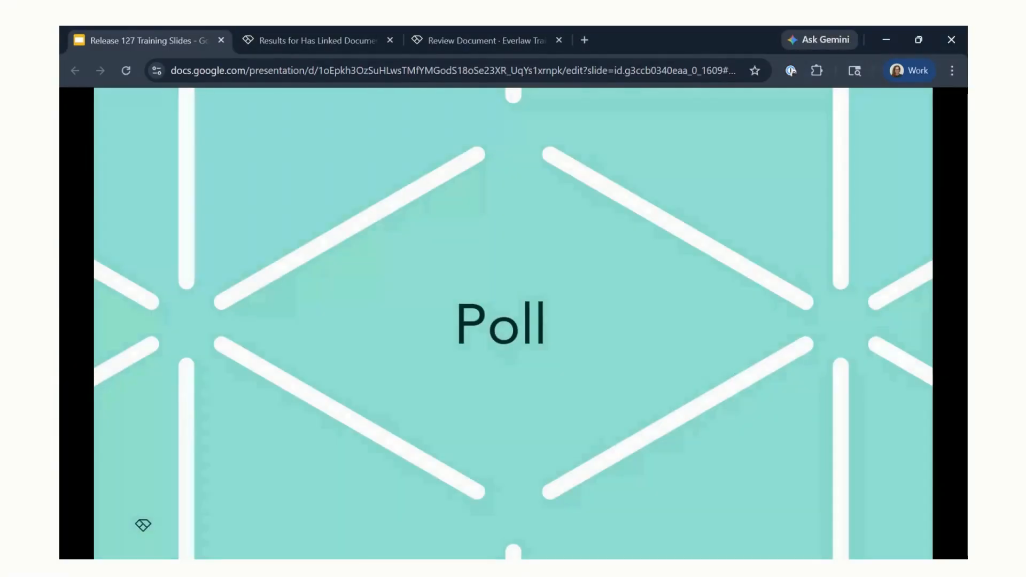
mouse_move(145, 528)
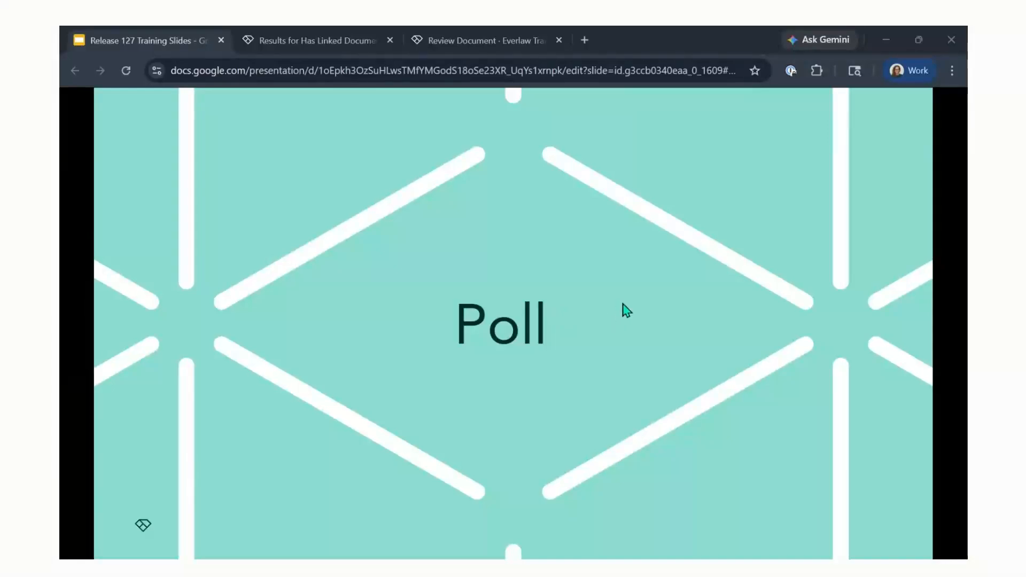
left_click(669, 280)
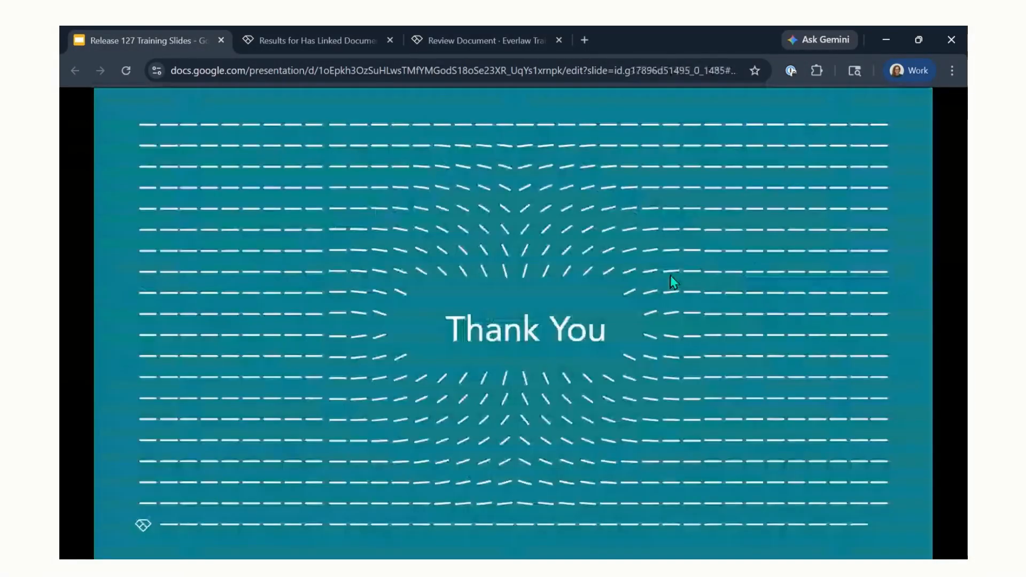